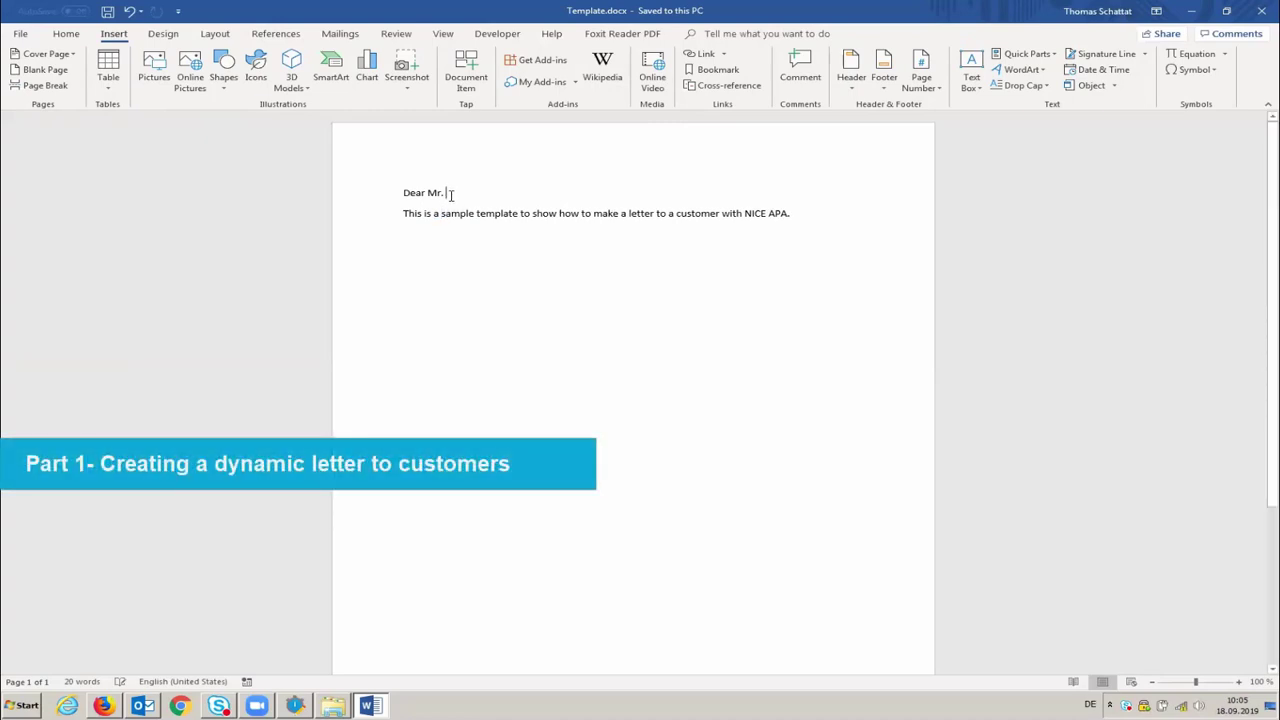
- Undo the last letter edit and add a bookmark named Name after 'Dear Mr.'
key("ctrl+z")
left_click(716, 72)
type("Name")
left_click(845, 317)
- Save the Word template with the new Name bookmark
left_click(710, 213)
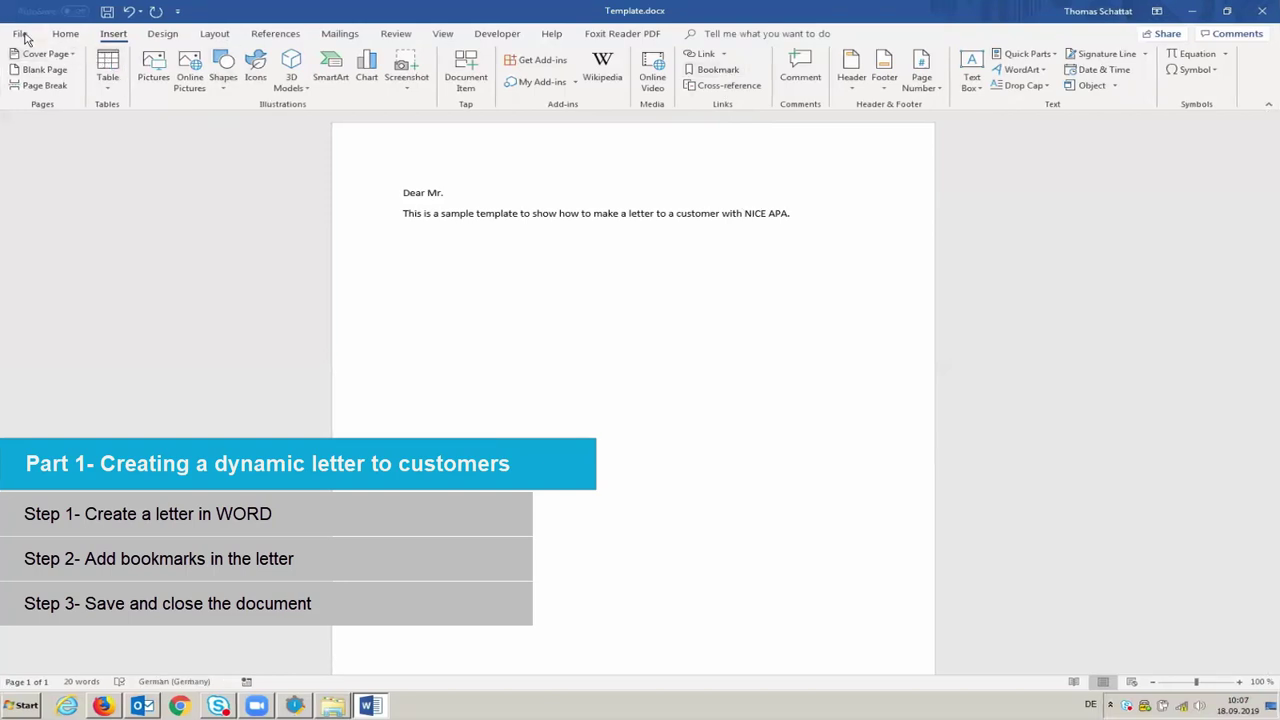
left_click(24, 35)
left_click(49, 189)
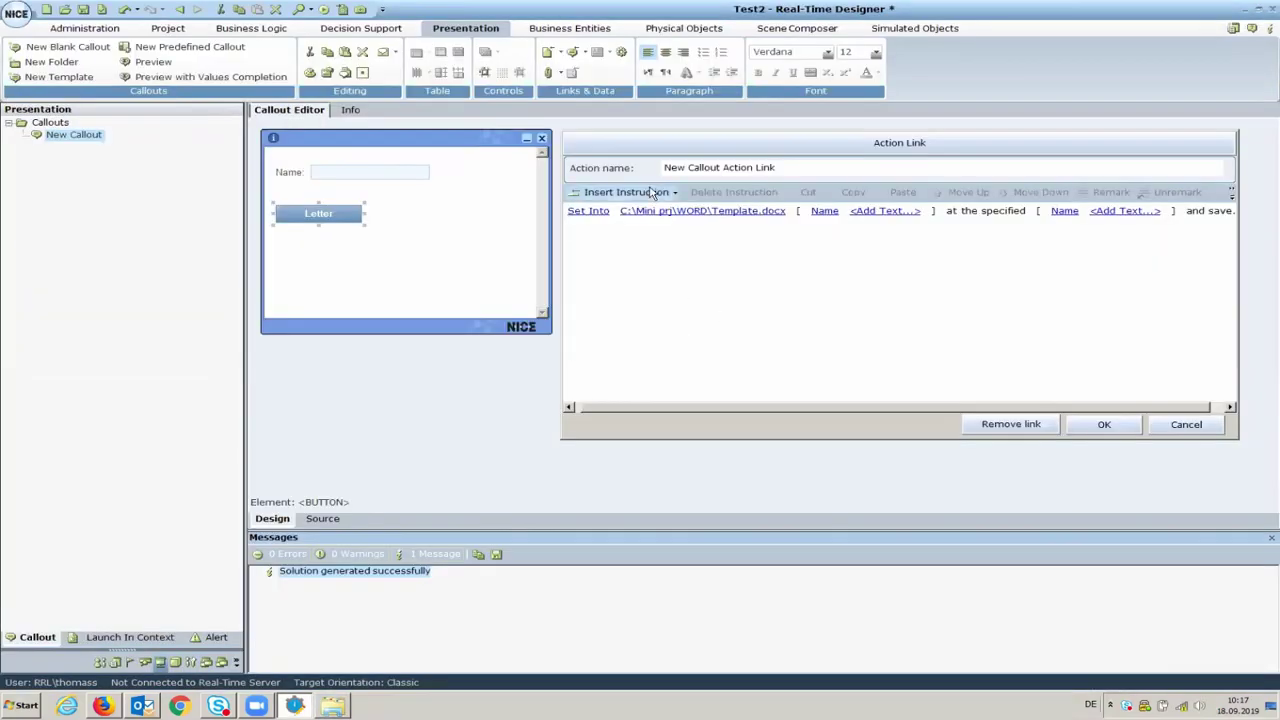
- Insert a Function Invocation instruction into the Letter button's action
left_click(654, 193)
left_click(622, 212)
left_click(620, 229)
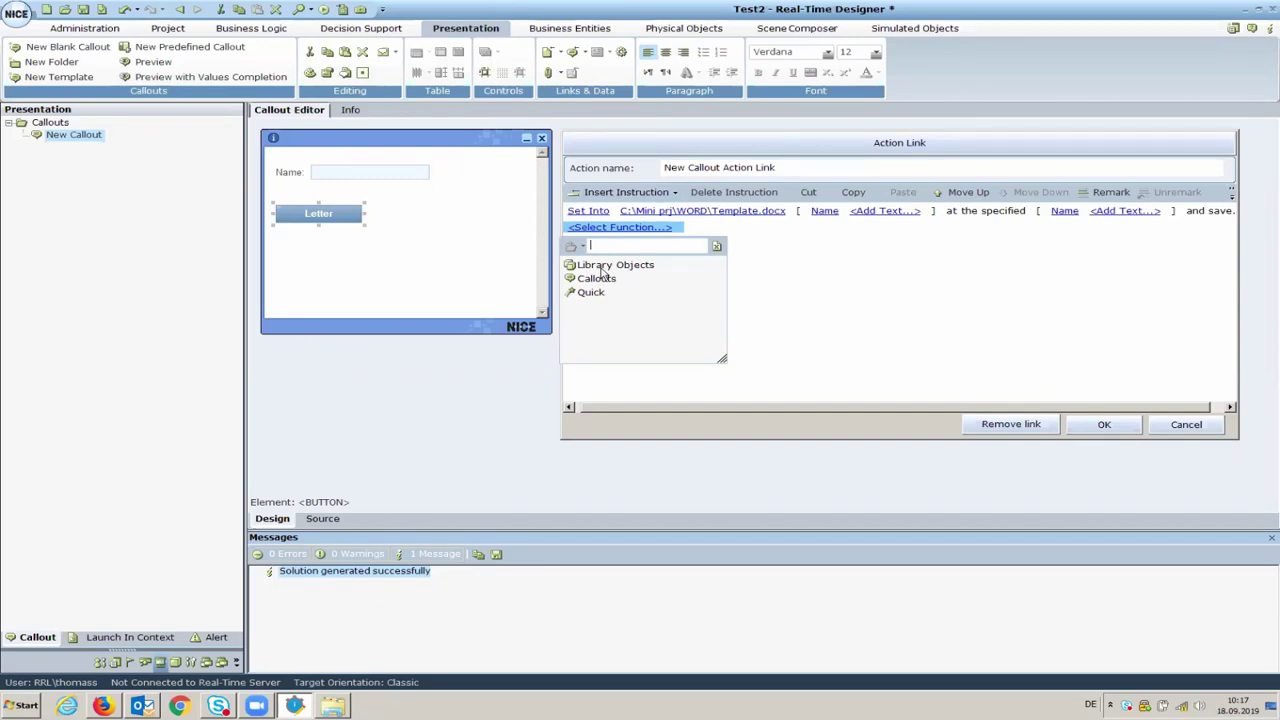
- Expand the Library Objects categories in the function picker
double_click(605, 266)
left_click(758, 580)
left_click_drag(757, 407, 757, 325)
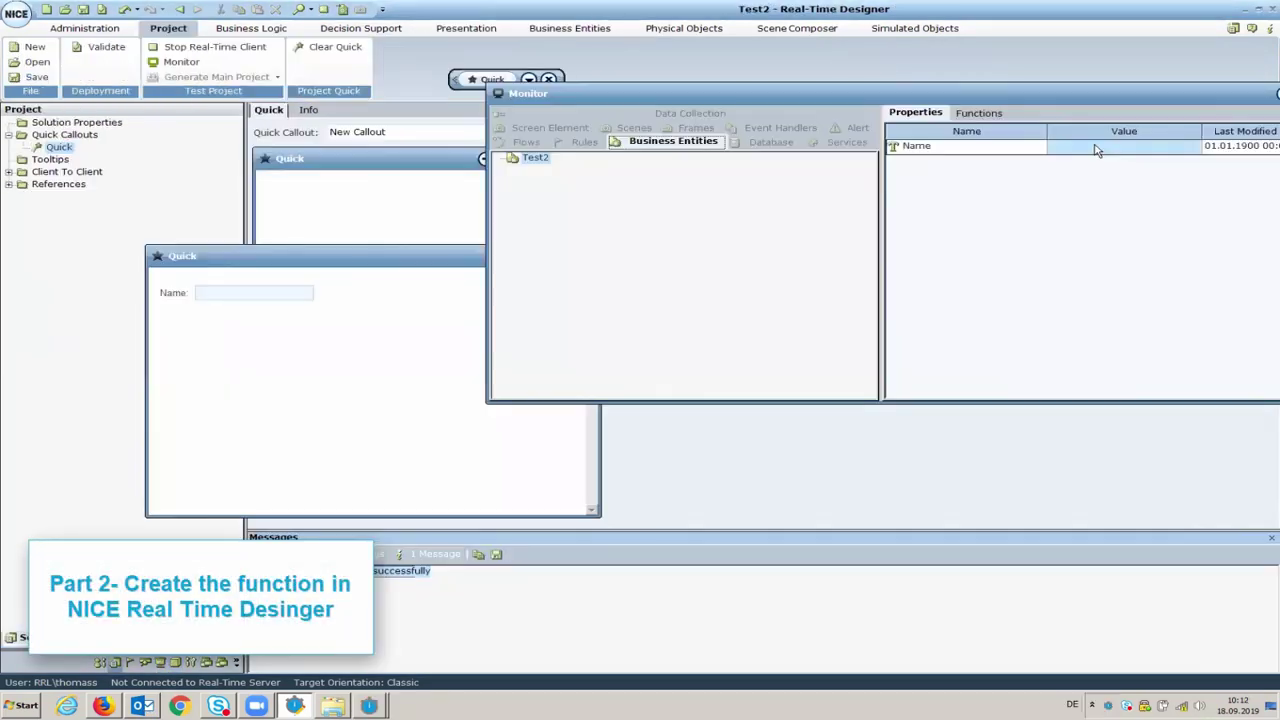
- Enter 'Hello' in the callout's field and select the Letter button's label
left_click(286, 294)
type("Hello")
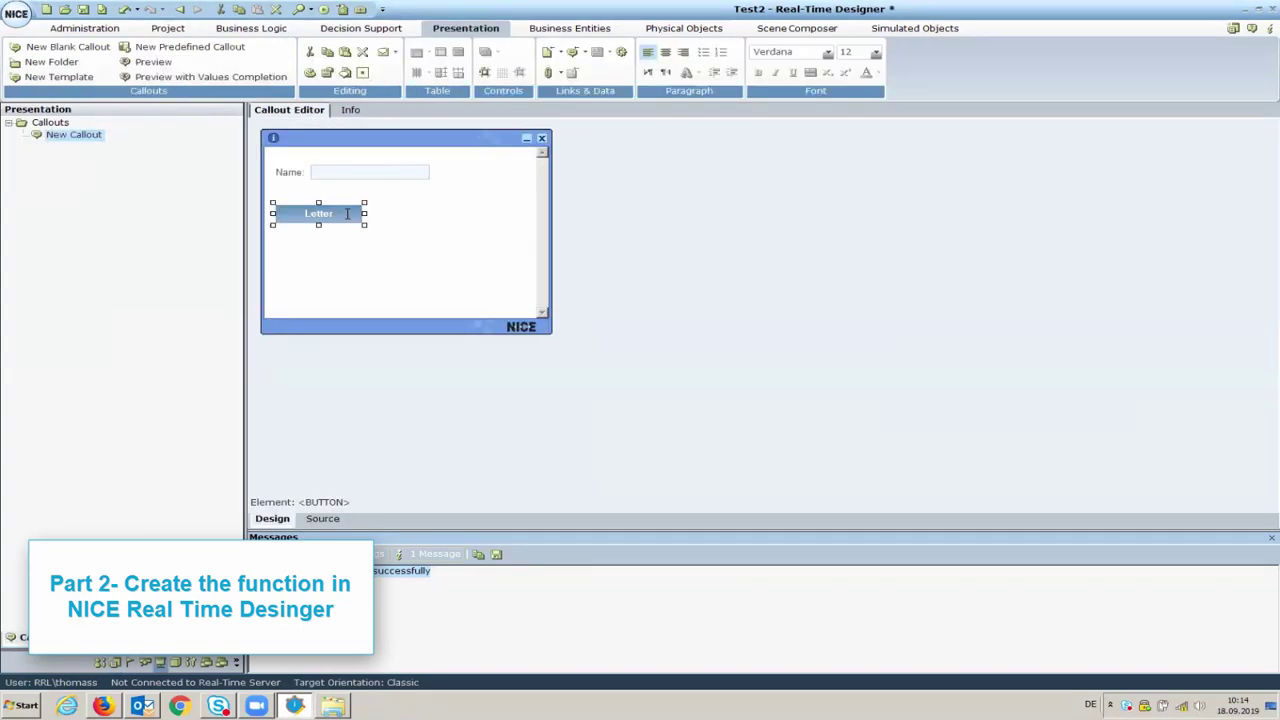
left_click(345, 213)
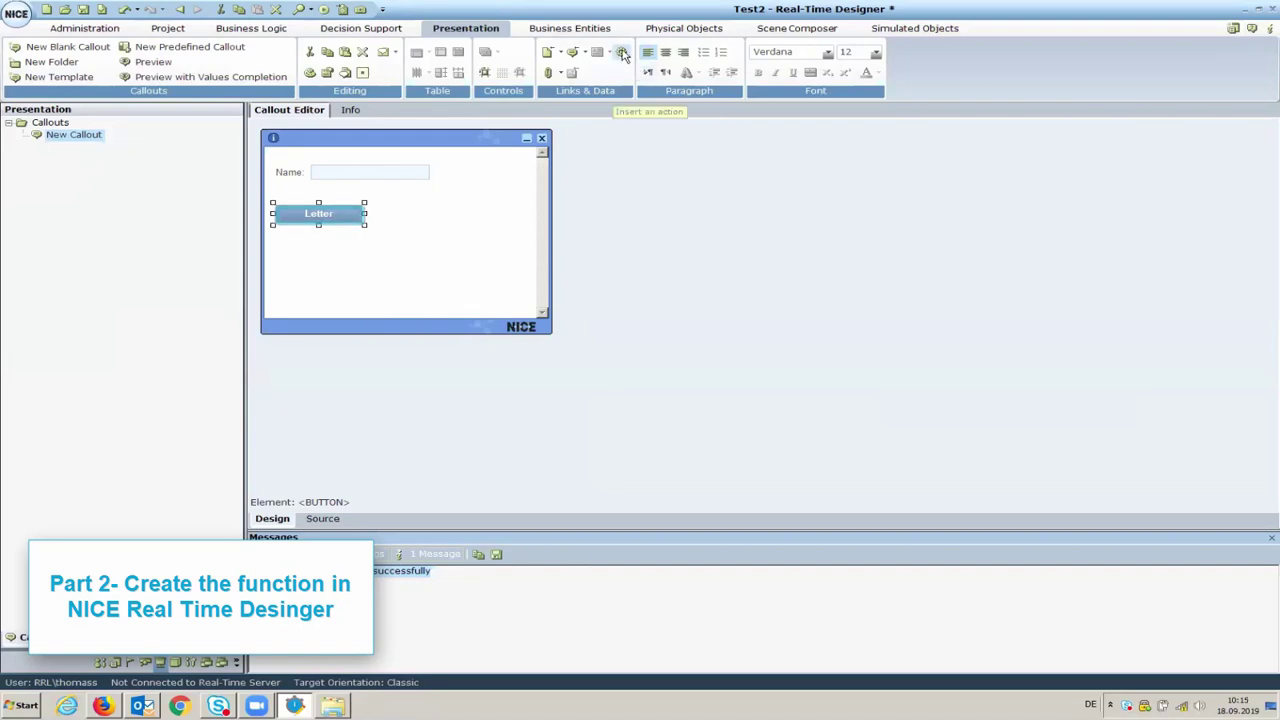
- Add an action to the Letter button and browse to the MS Office Functions
left_click(622, 52)
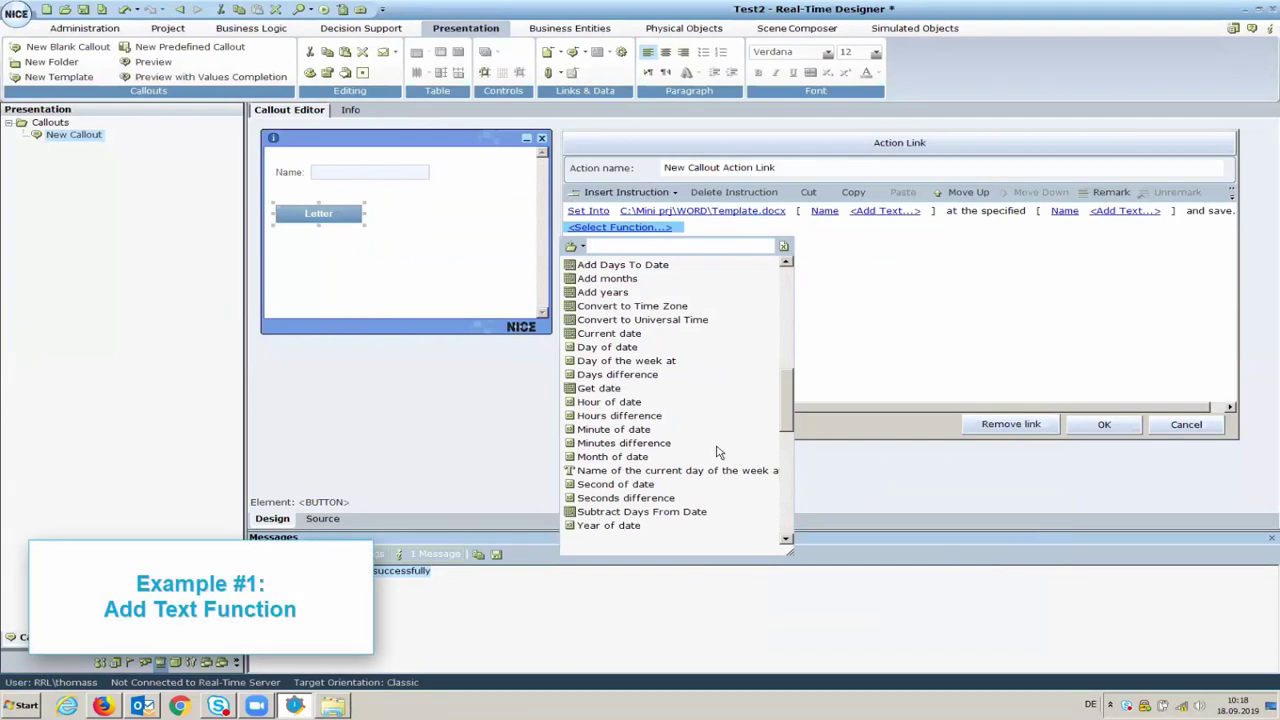
left_click(571, 247)
left_click(590, 500)
left_click_drag(1062, 452, 1058, 570)
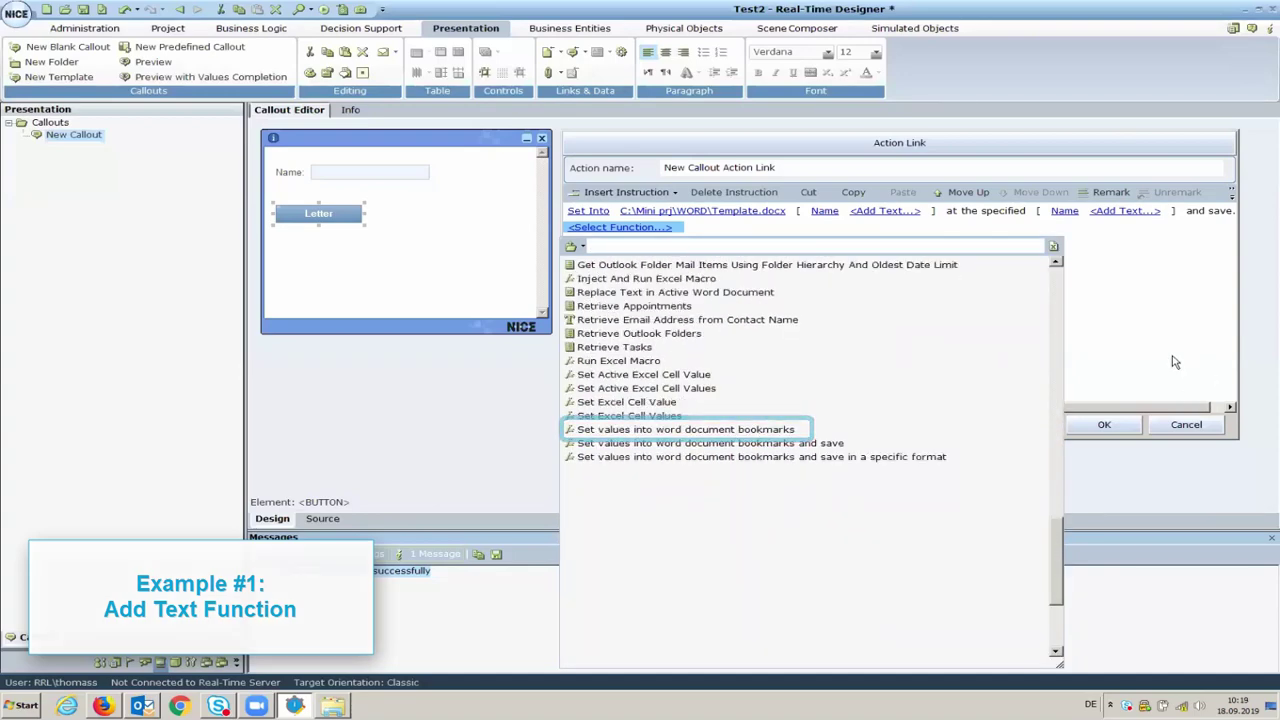
- Use 'Set values into word document bookmarks and save' on C:\Mini prj\WORD\Template.docx, filling the Name bookmark
double_click(760, 433)
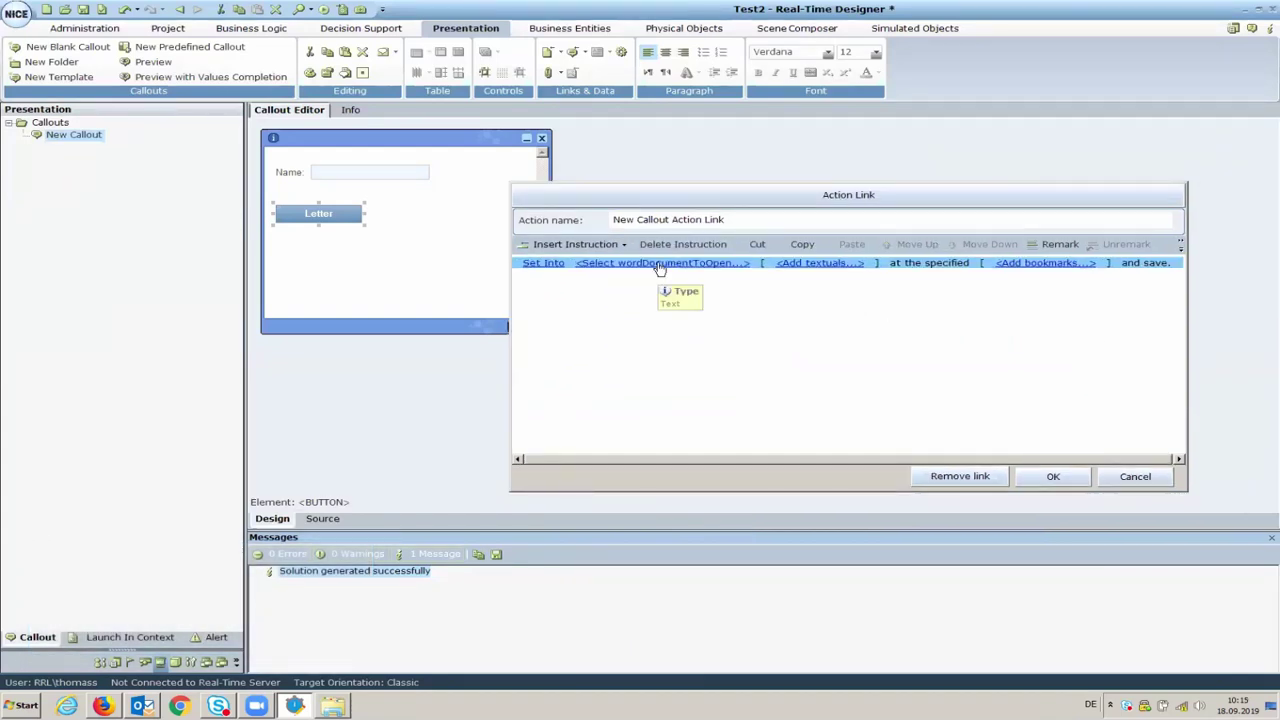
left_click(660, 265)
left_click(769, 330)
key("Escape")
left_click(686, 265)
type("C:\\Mini prj\\WORD\\")
key("Return")
left_click(1029, 265)
key("Return")
left_click(1098, 427)
- Confirm the Letter action and open Template.docx in Word from Explorer
left_click(1100, 426)
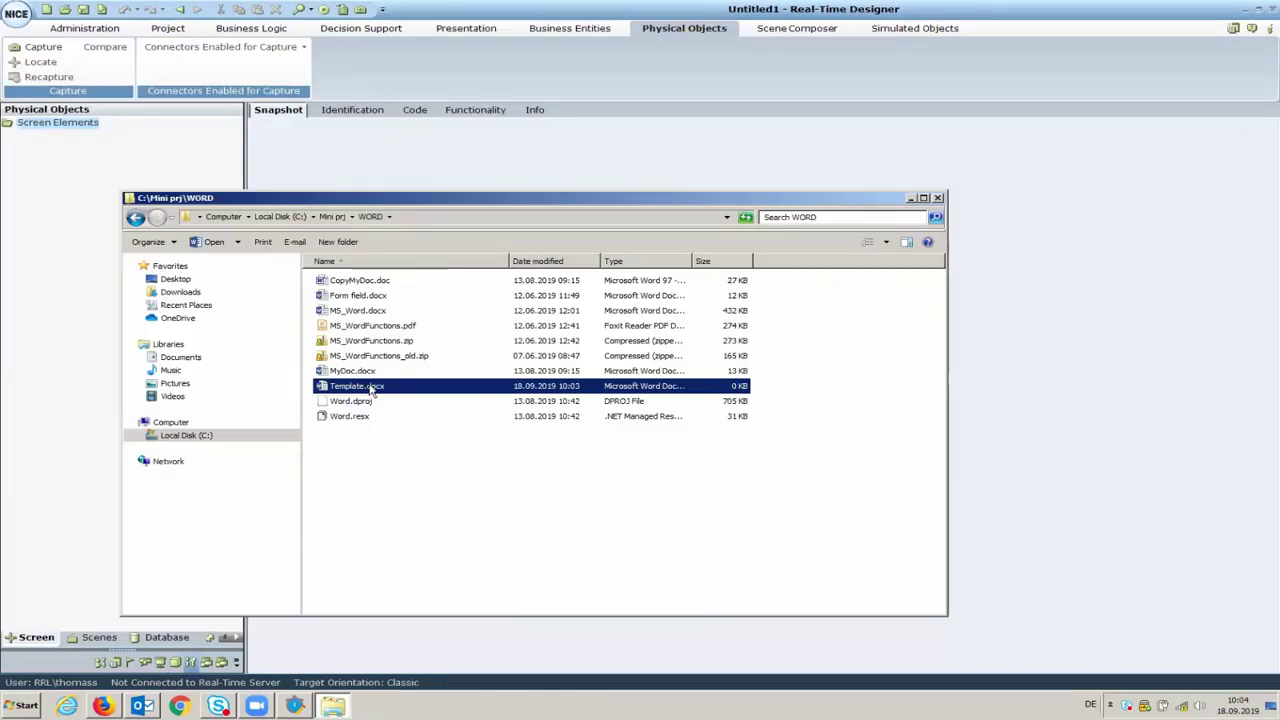
double_click(365, 386)
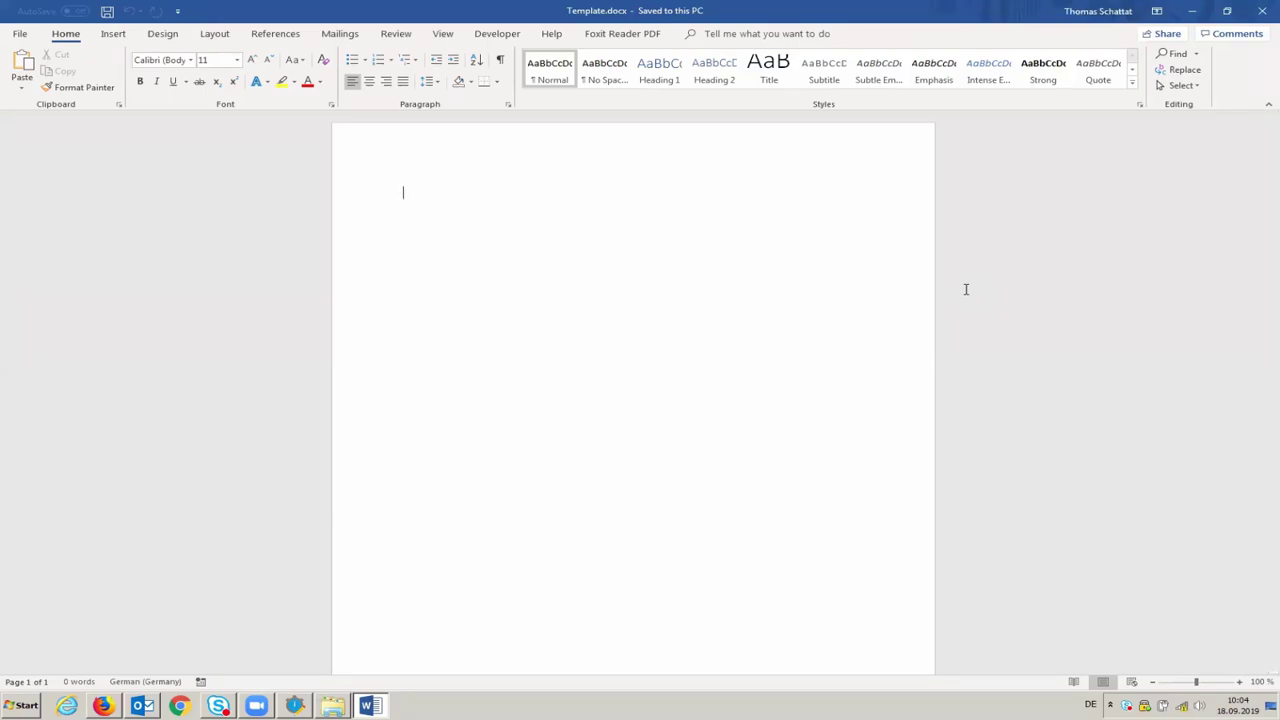